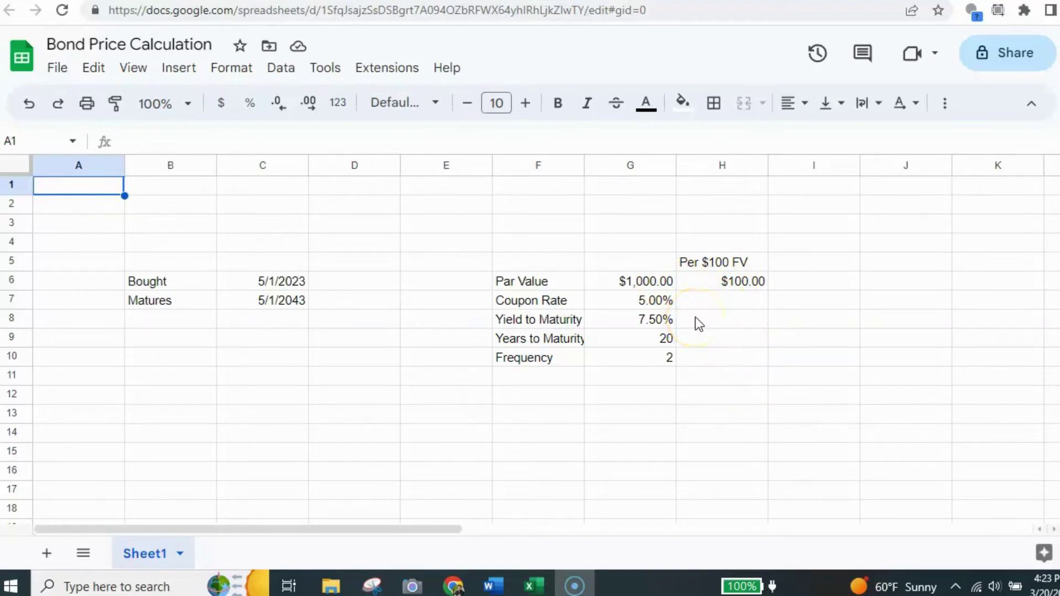
Step: Insert the PRICE function from the Financial functions list into cell J9
{"action": "left_click", "coordinate": [905, 338]}
{"action": "key", "text": "ctrl+shift+f"}
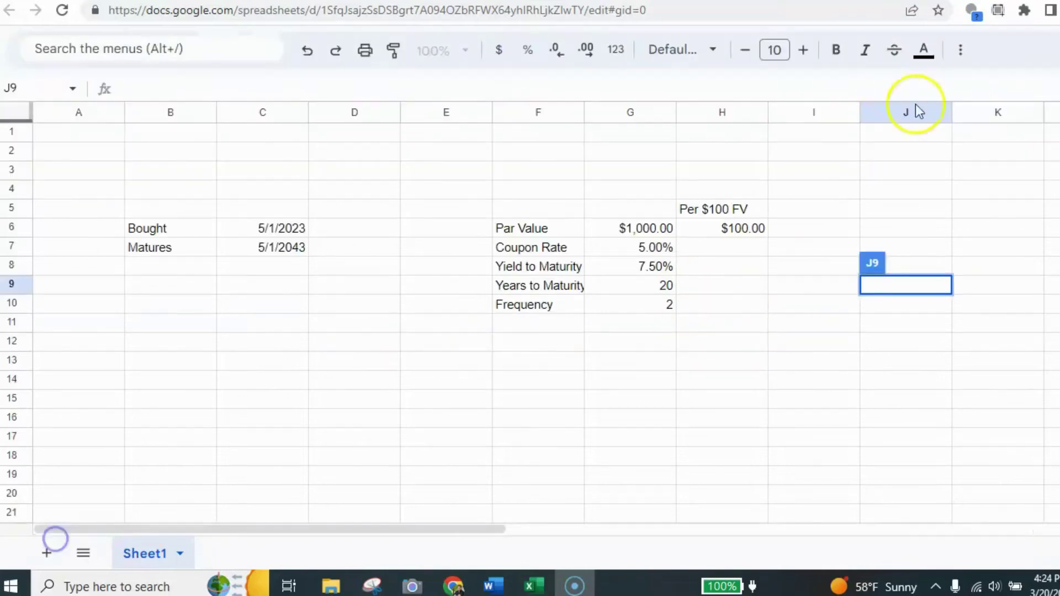
{"action": "left_click", "coordinate": [960, 51]}
{"action": "left_click", "coordinate": [960, 60]}
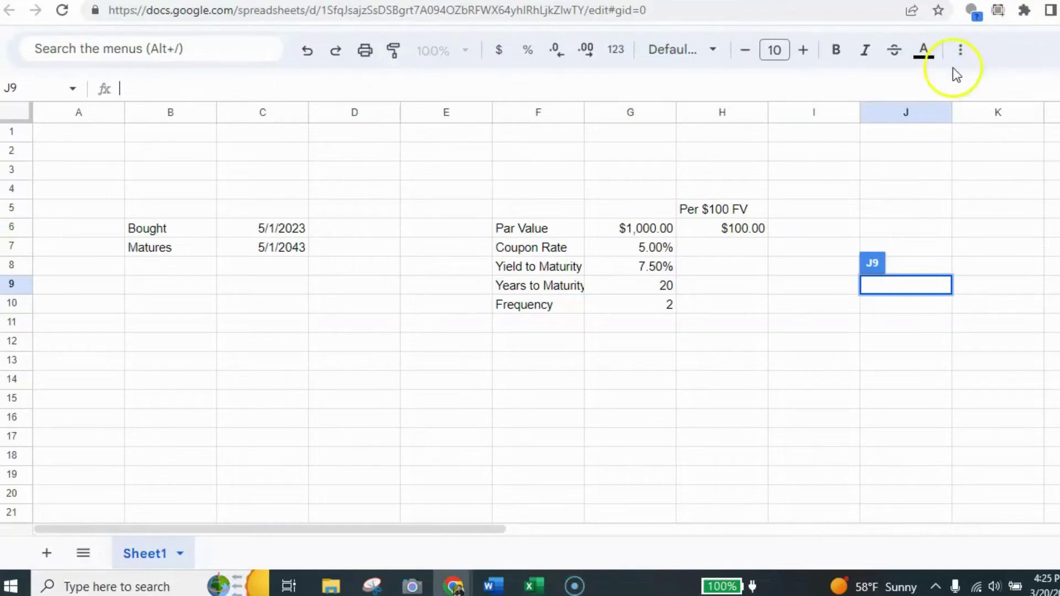
{"action": "left_click", "coordinate": [960, 49]}
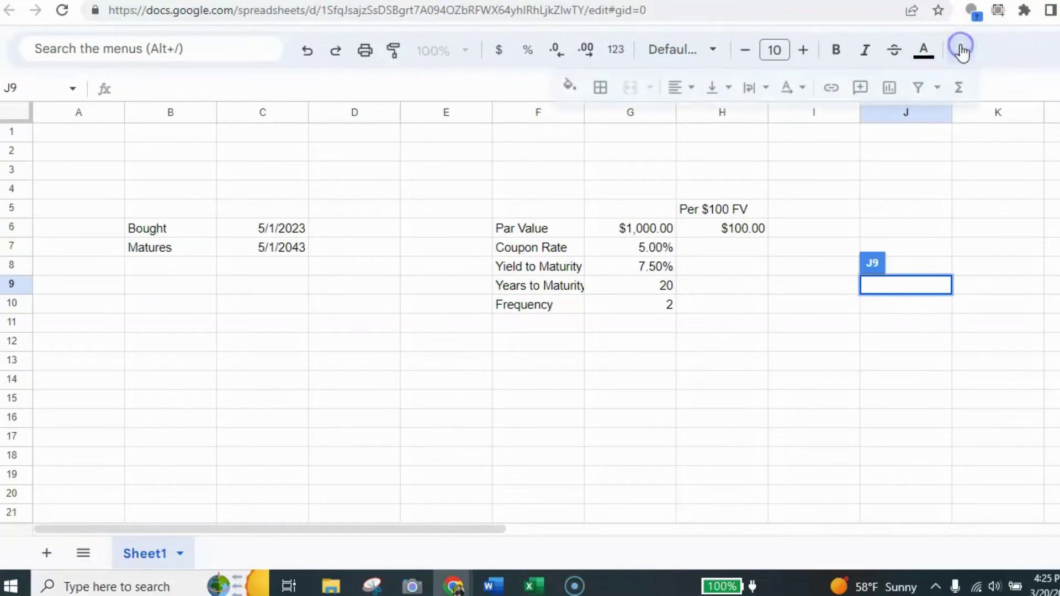
{"action": "left_click", "coordinate": [960, 88]}
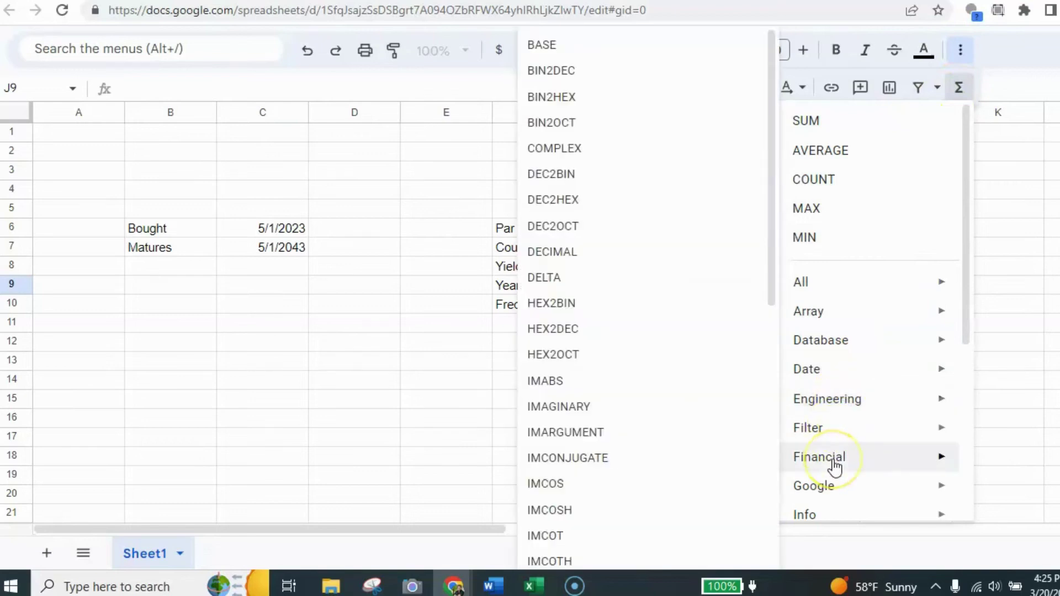
{"action": "mouse_move", "coordinate": [835, 466]}
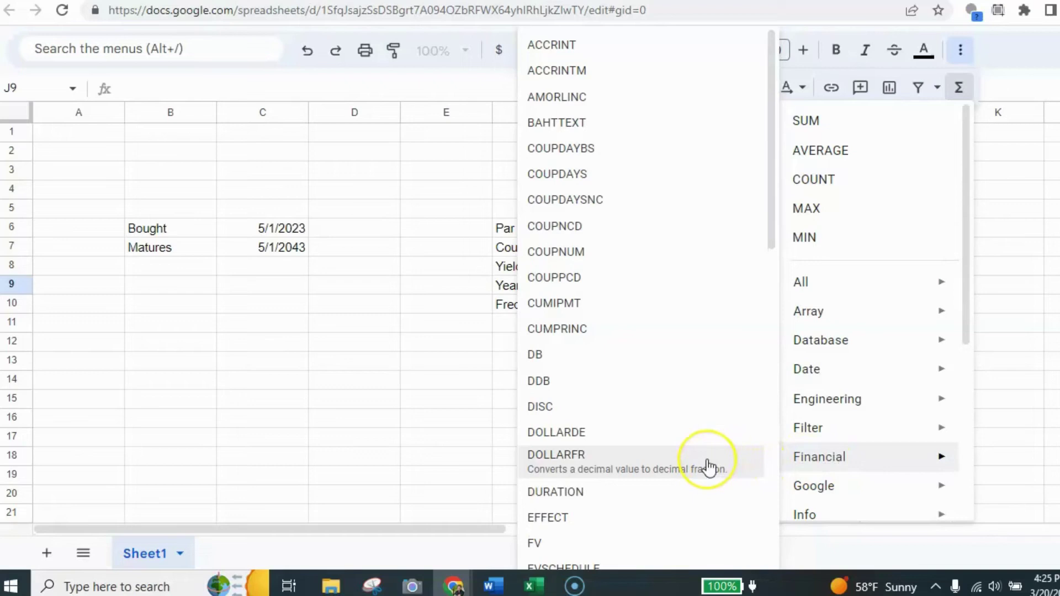
{"action": "scroll", "coordinate": [709, 467], "scroll_direction": "down", "scroll_amount": 1}
{"action": "scroll", "coordinate": [709, 466], "scroll_direction": "down", "scroll_amount": 7}
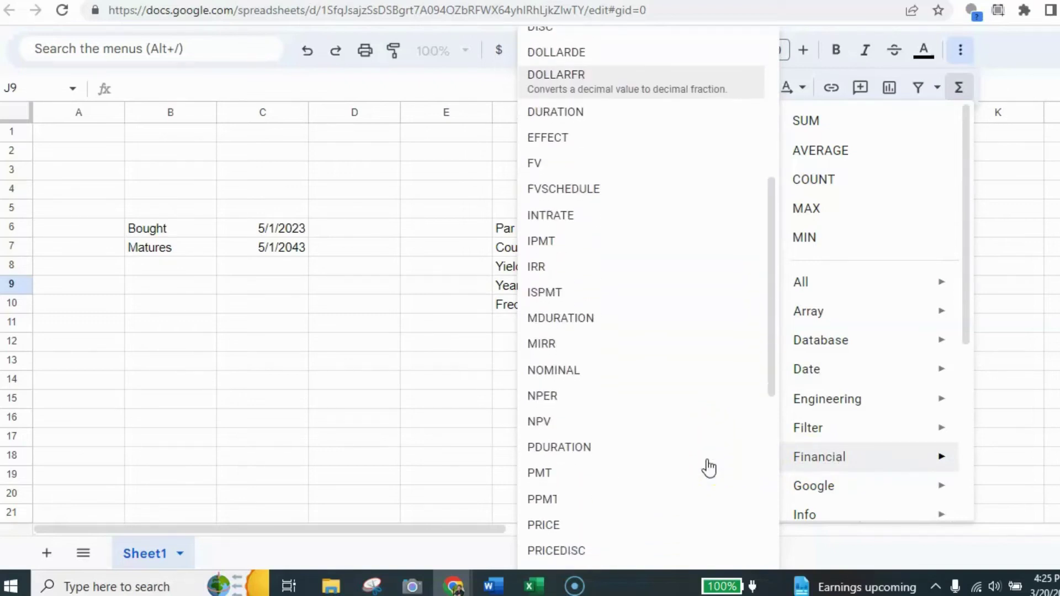
{"action": "scroll", "coordinate": [709, 467], "scroll_direction": "down", "scroll_amount": 2}
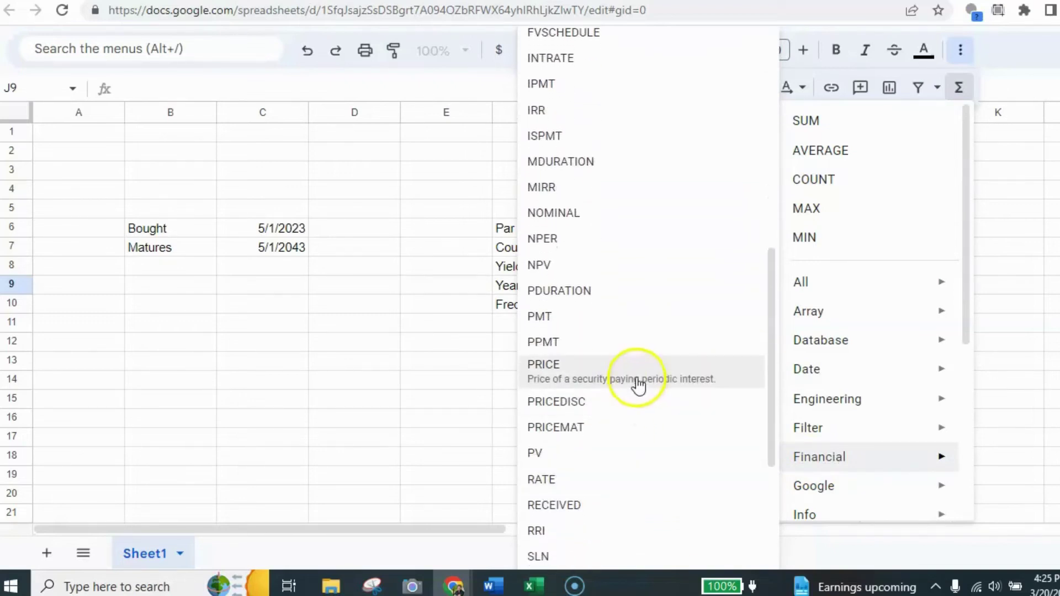
{"action": "left_click", "coordinate": [636, 371]}
Step: Fill the PRICE arguments with C6, C7, G7, G8, H6 and G10: dates, coupon, yield, redemption, frequency
{"action": "left_click", "coordinate": [847, 298]}
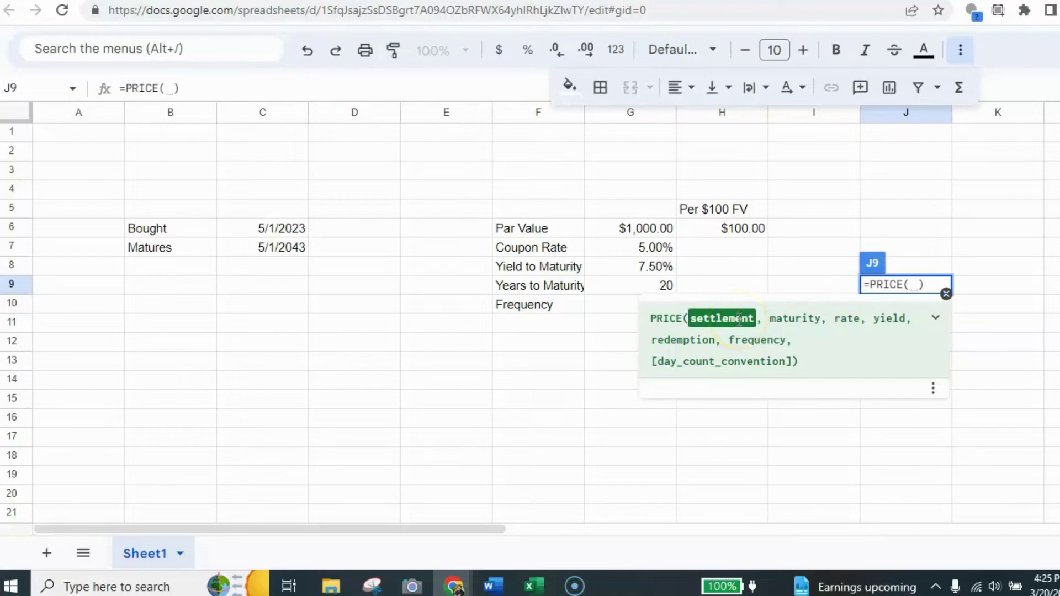
{"action": "left_click", "coordinate": [271, 227]}
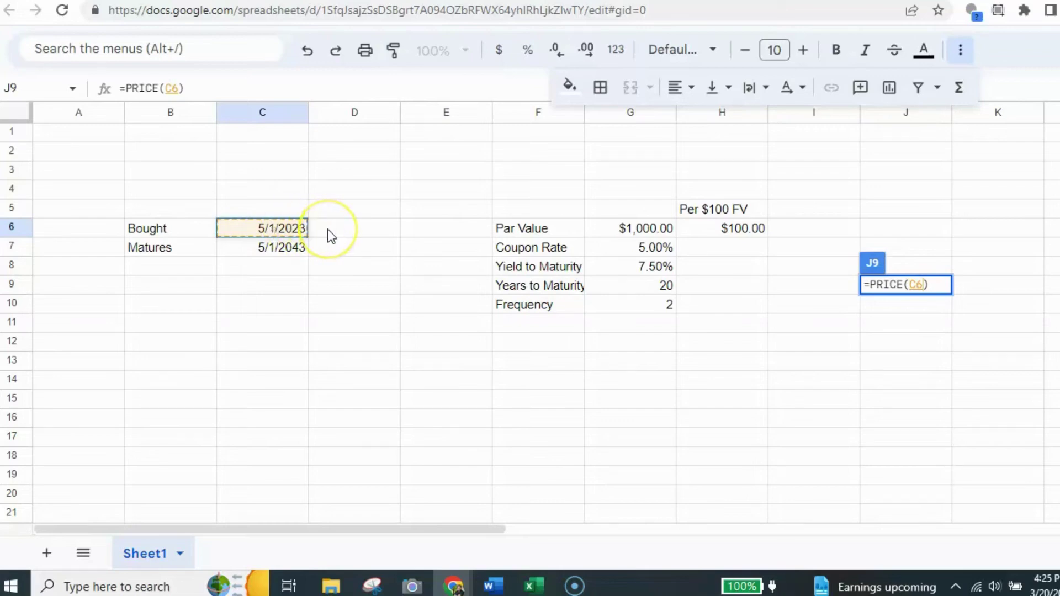
{"action": "type", "text": ","}
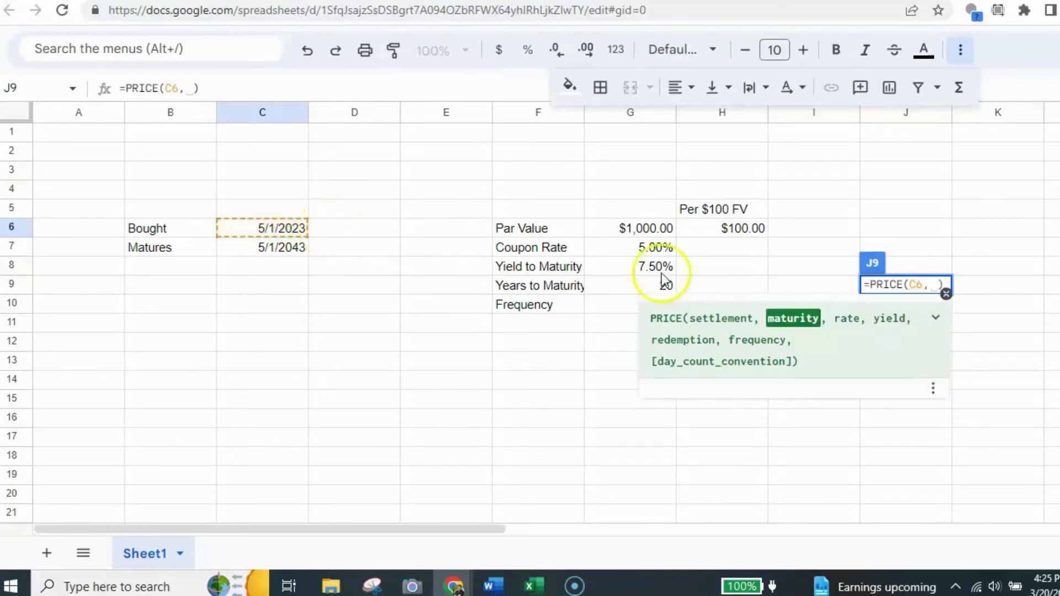
{"action": "left_click", "coordinate": [258, 248]}
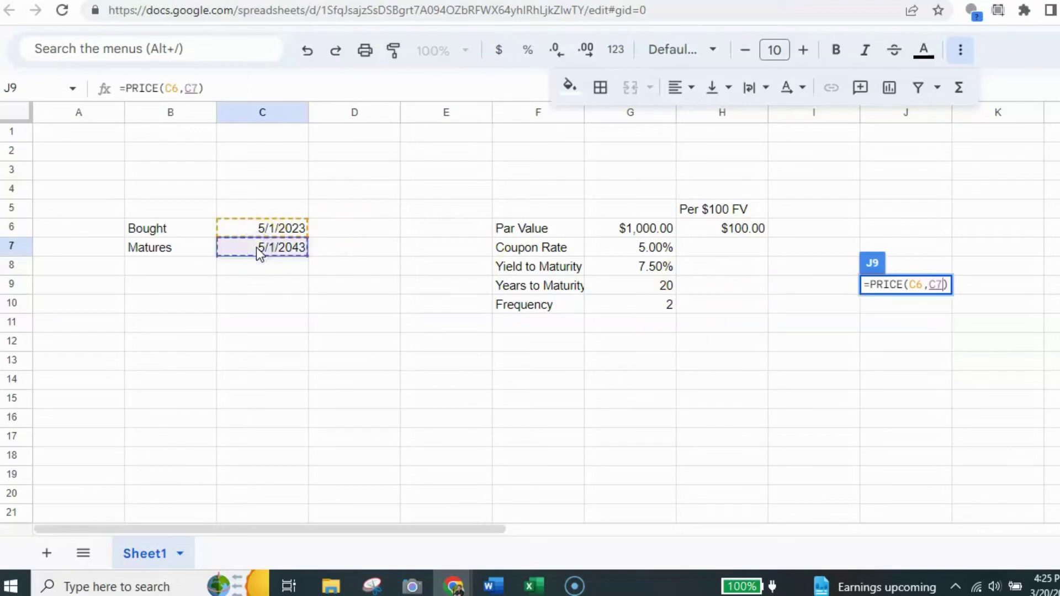
{"action": "type", "text": ","}
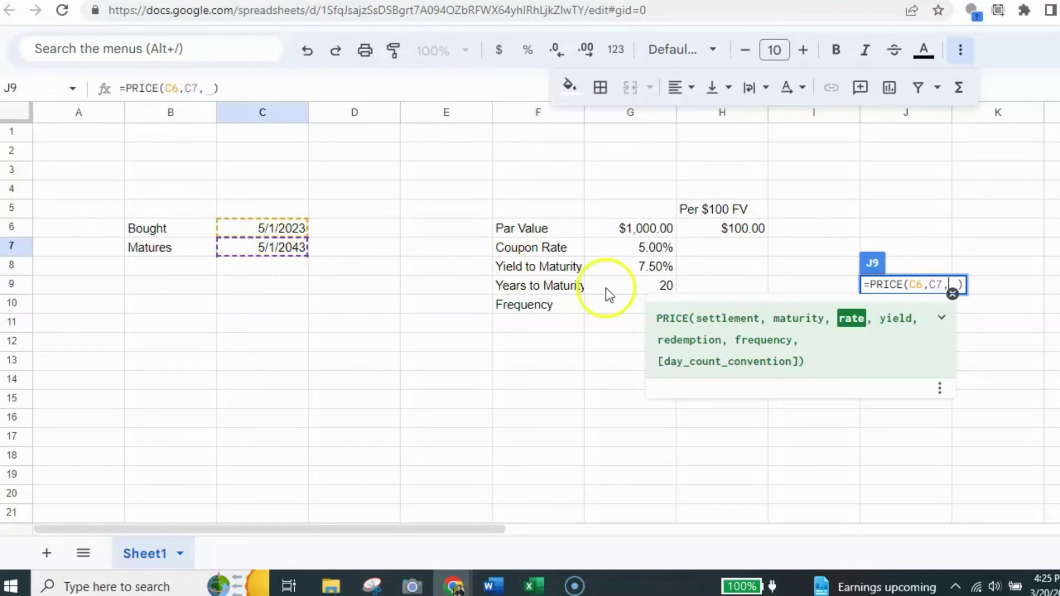
{"action": "left_click", "coordinate": [649, 249]}
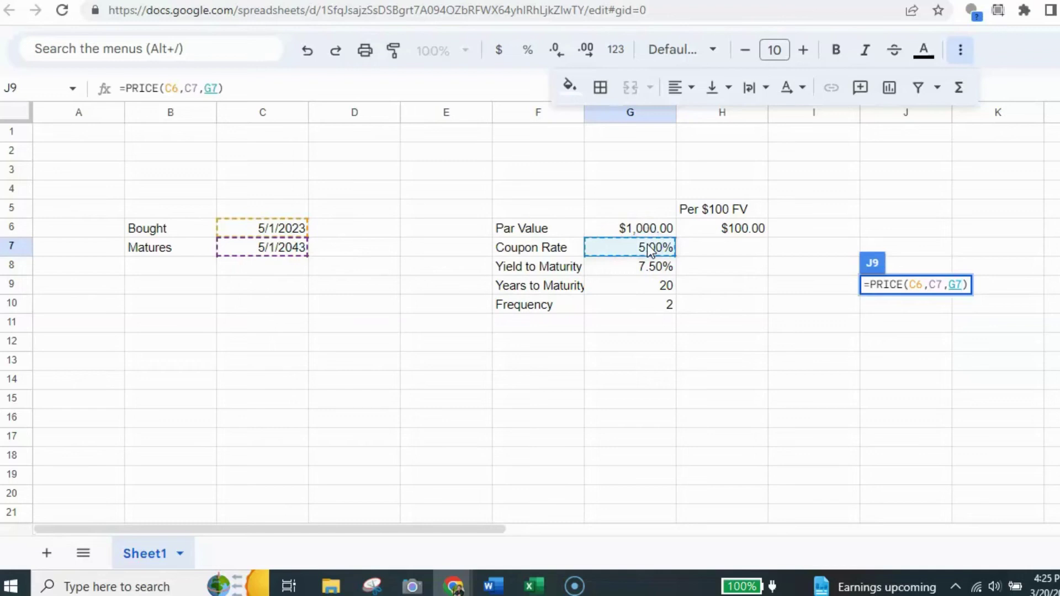
{"action": "type", "text": ","}
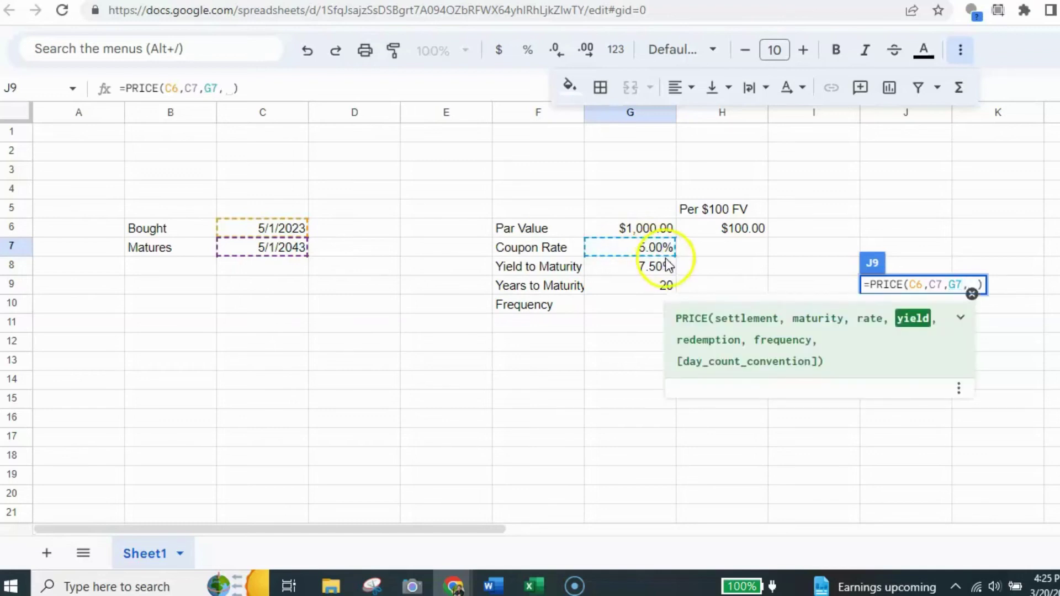
{"action": "left_click", "coordinate": [655, 267]}
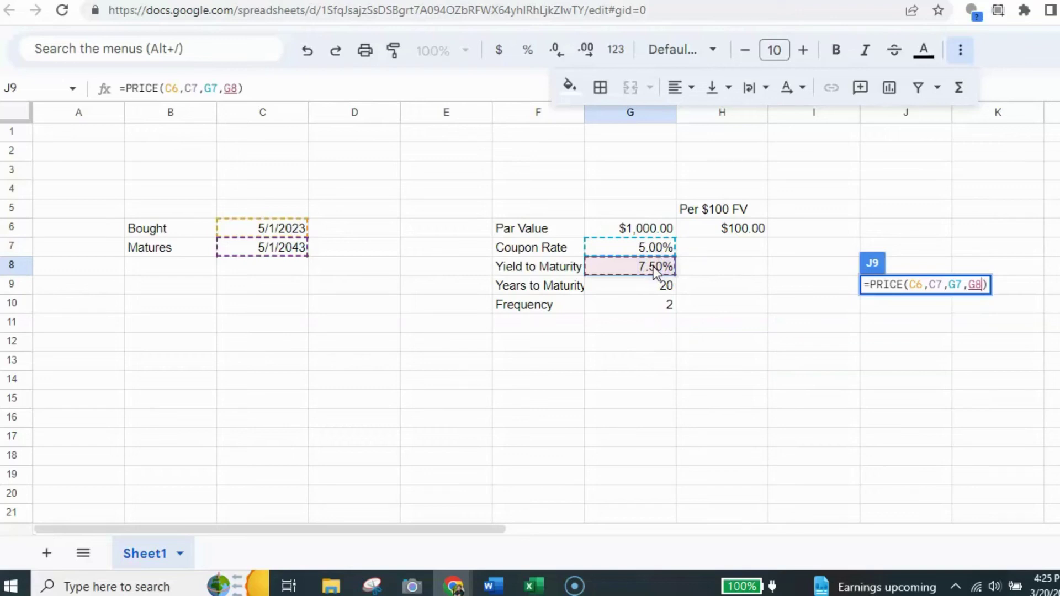
{"action": "type", "text": ","}
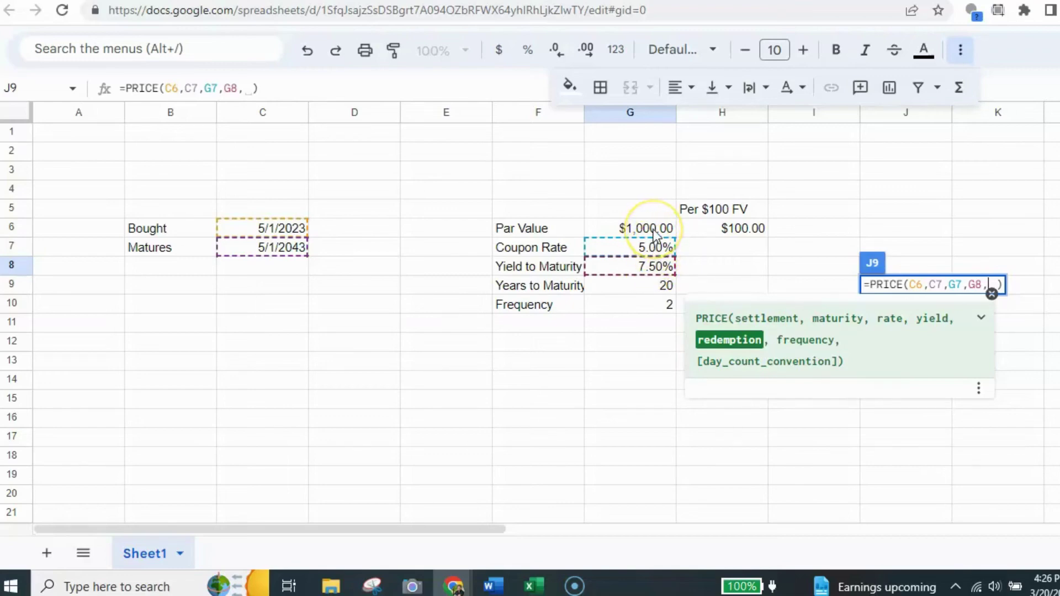
{"action": "left_click", "coordinate": [736, 230]}
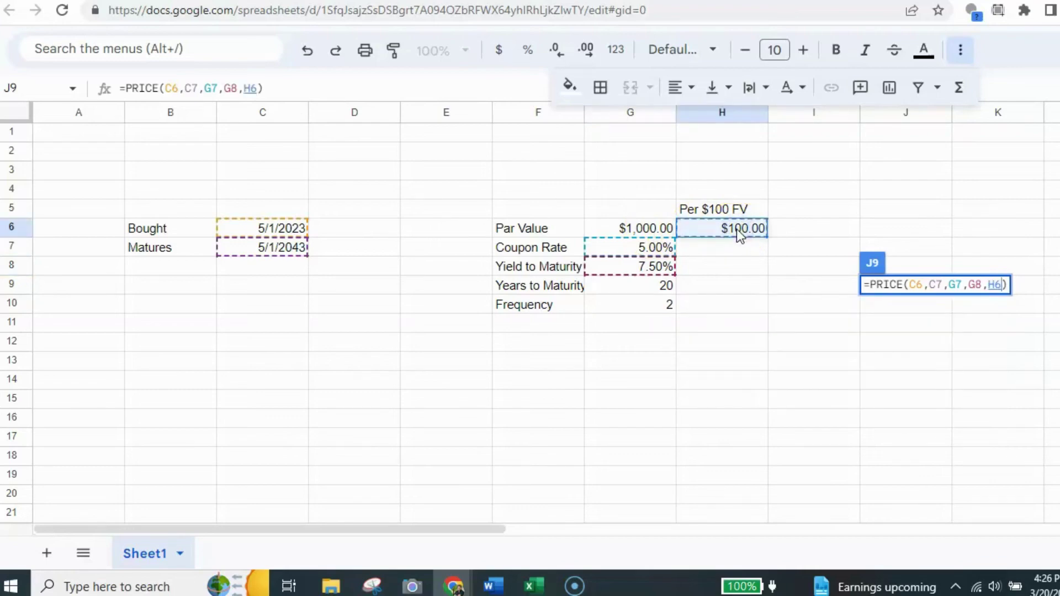
{"action": "type", "text": ","}
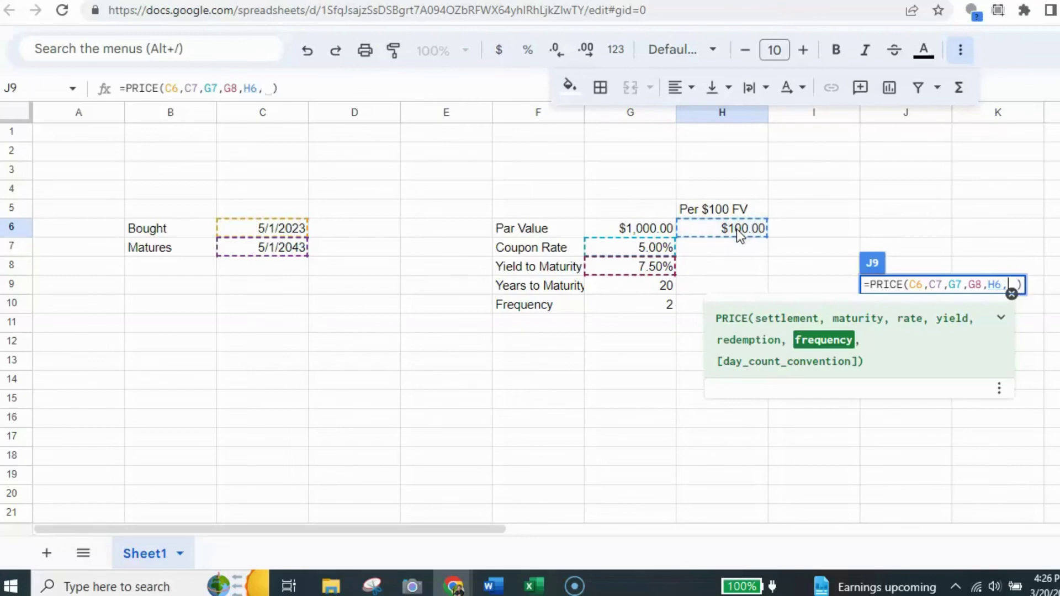
{"action": "left_click", "coordinate": [665, 305]}
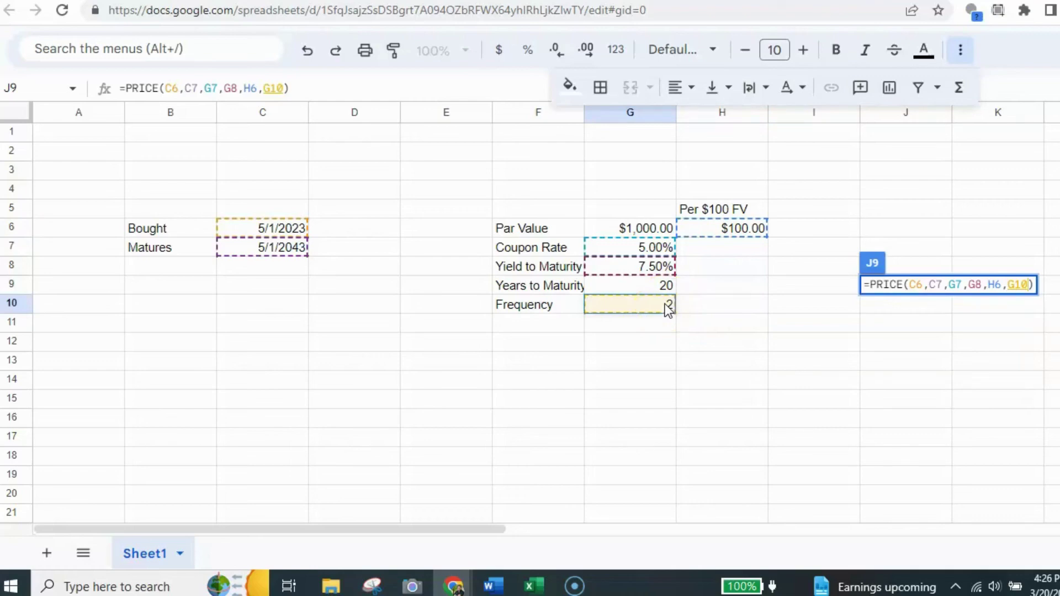
Step: Enter the PRICE formula in J9, then set J10 to =J9*10 for the $1,000 bond
{"action": "key", "text": "Return"}
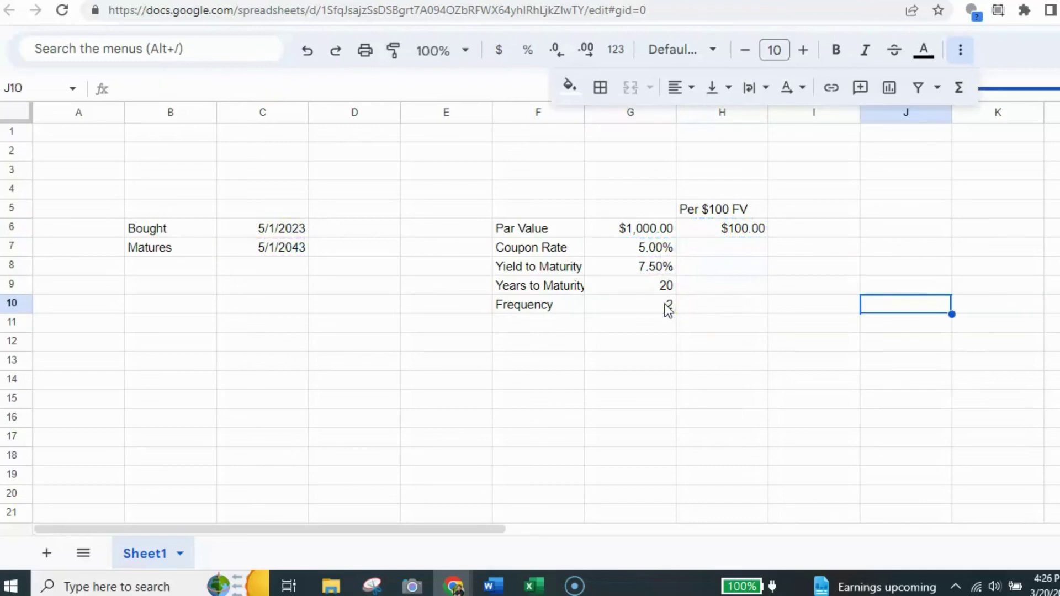
{"action": "left_click", "coordinate": [899, 286]}
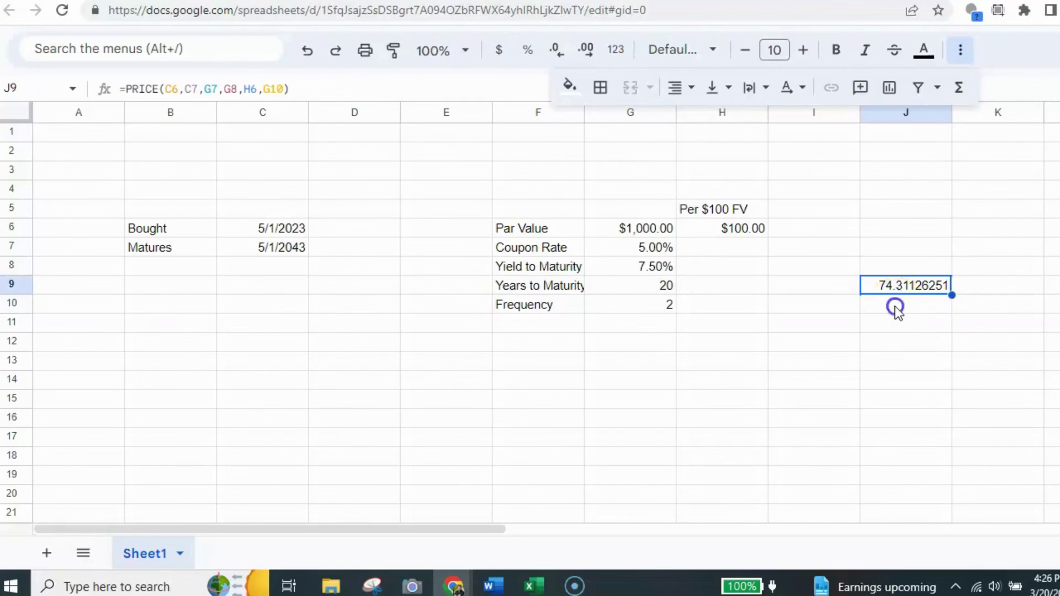
{"action": "left_click", "coordinate": [898, 310]}
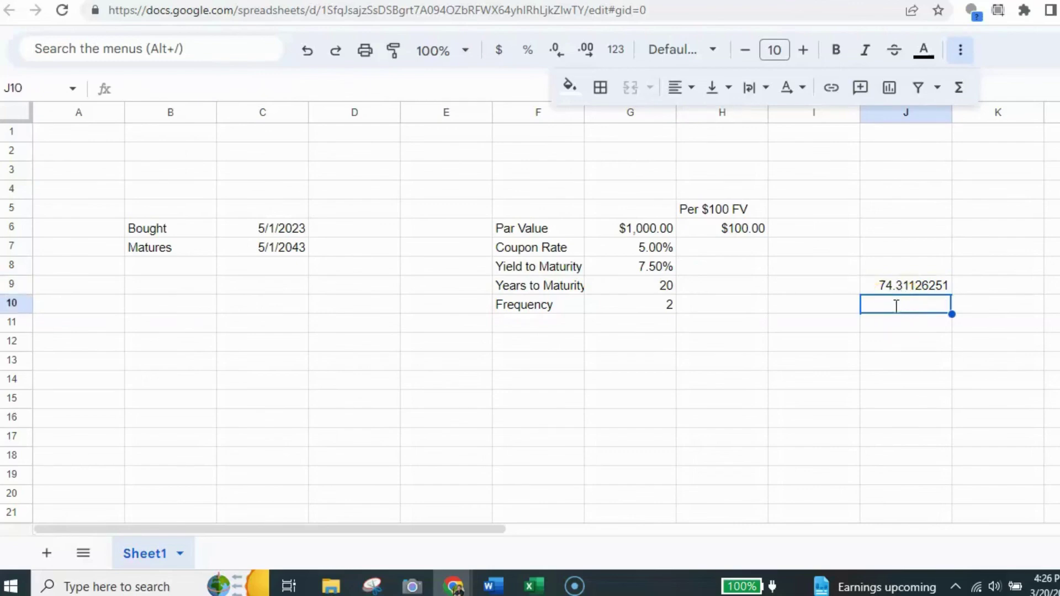
{"action": "type", "text": "="}
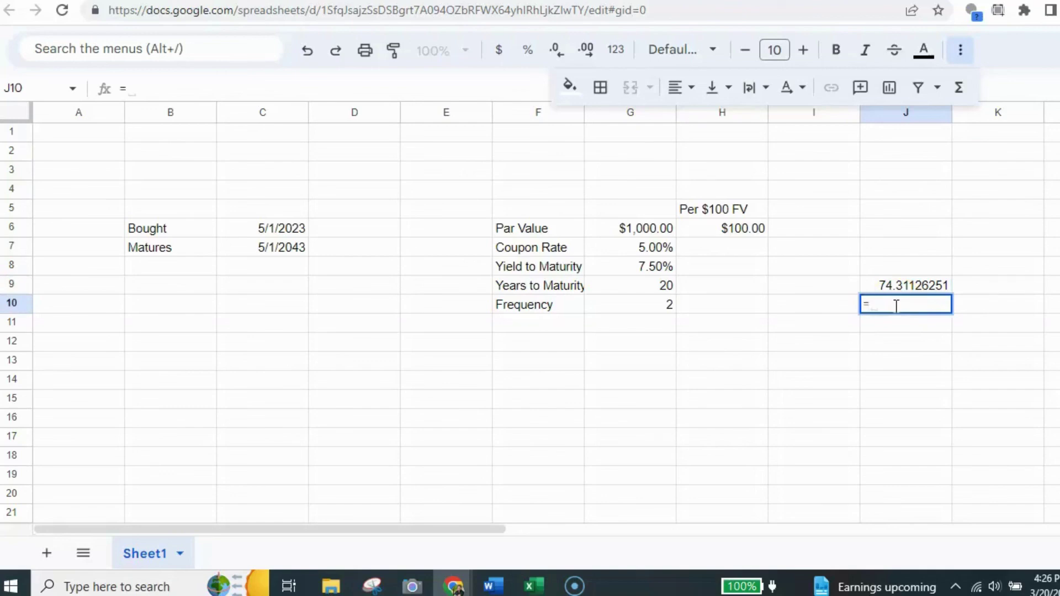
{"action": "left_click", "coordinate": [902, 293]}
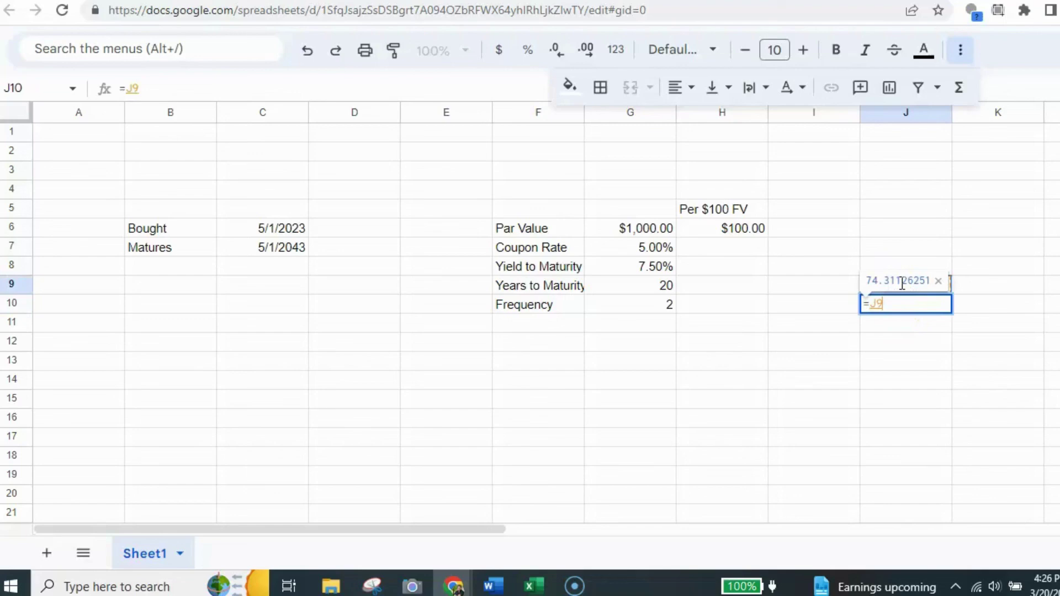
{"action": "type", "text": "*"}
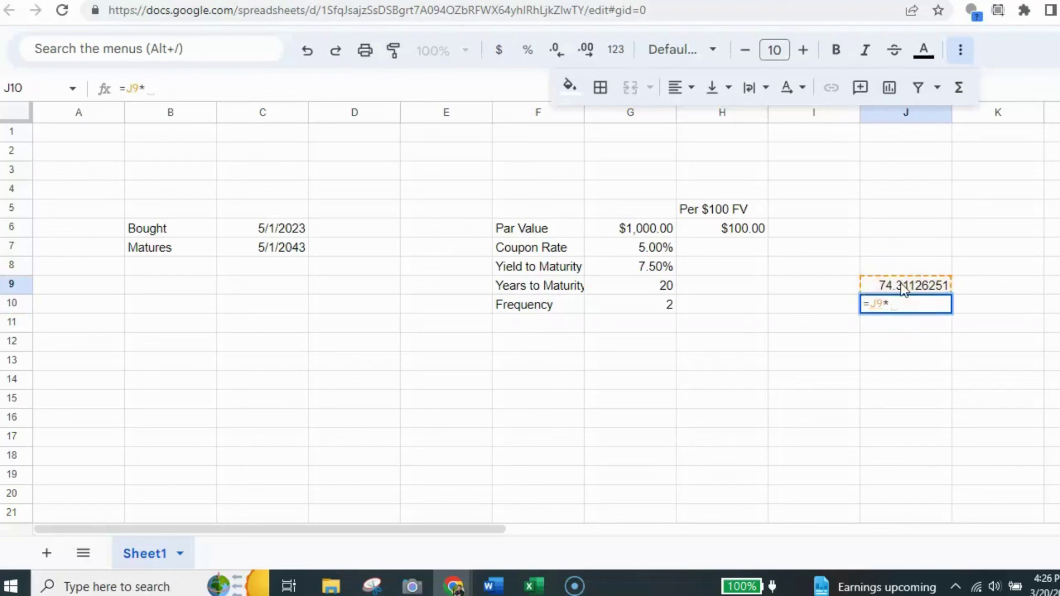
{"action": "type", "text": "10"}
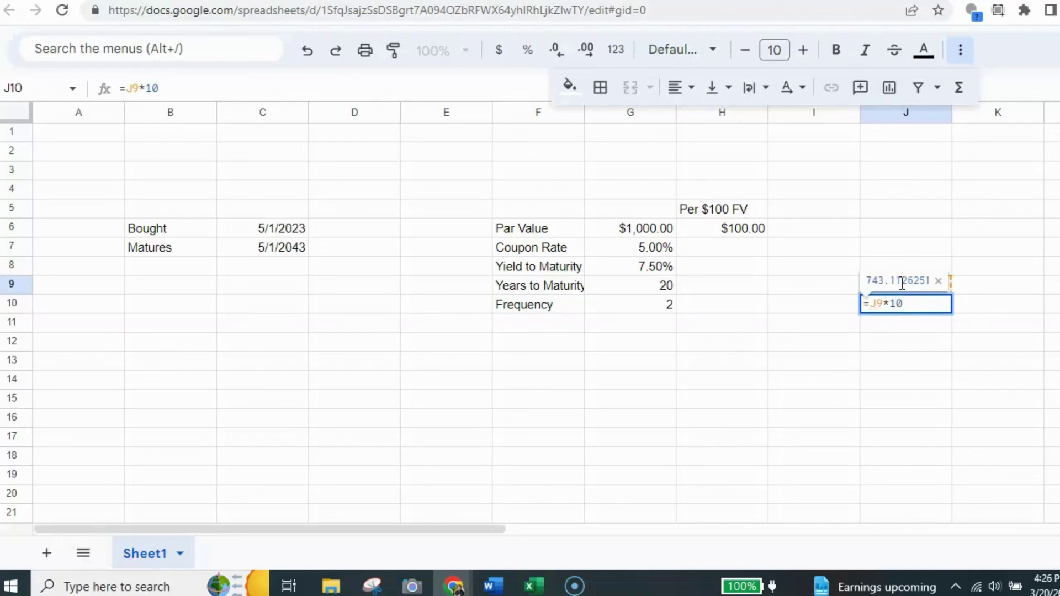
{"action": "key", "text": "Return"}
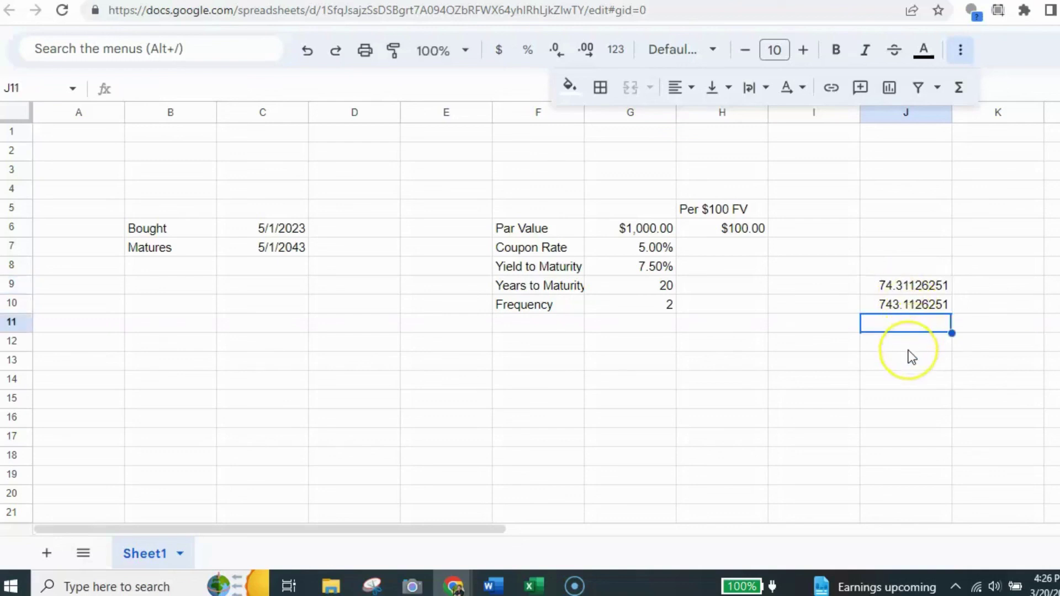
Step: Format J10 as currency so it displays $743.11
{"action": "left_click", "coordinate": [899, 305]}
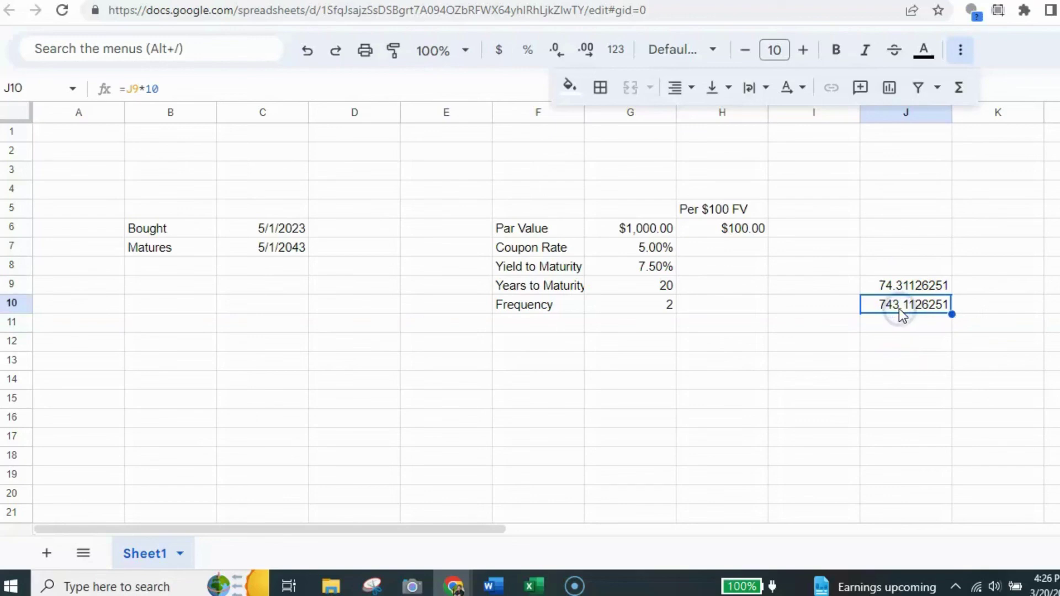
{"action": "left_click", "coordinate": [500, 57]}
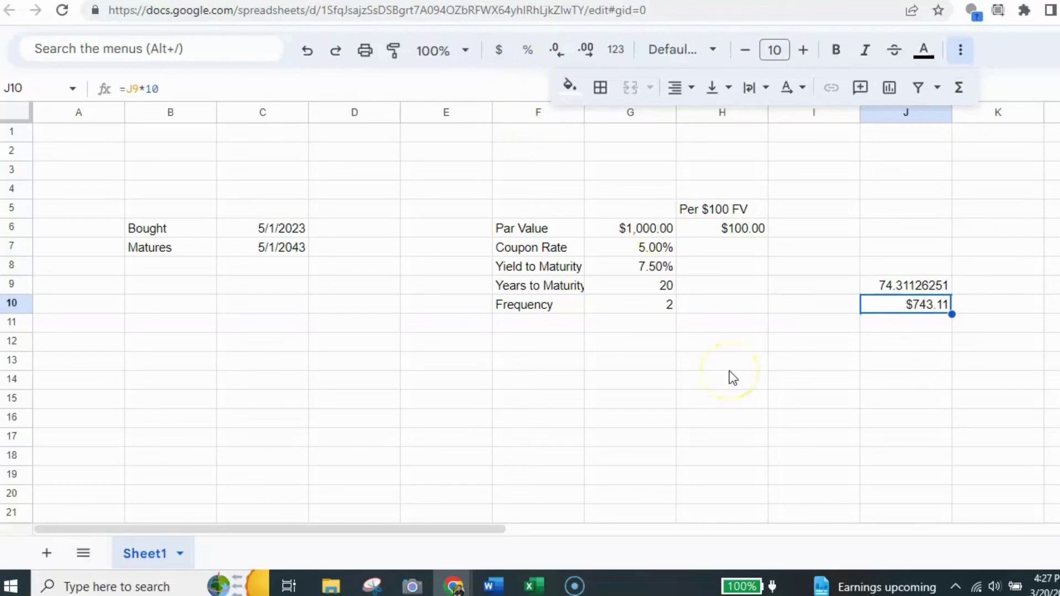